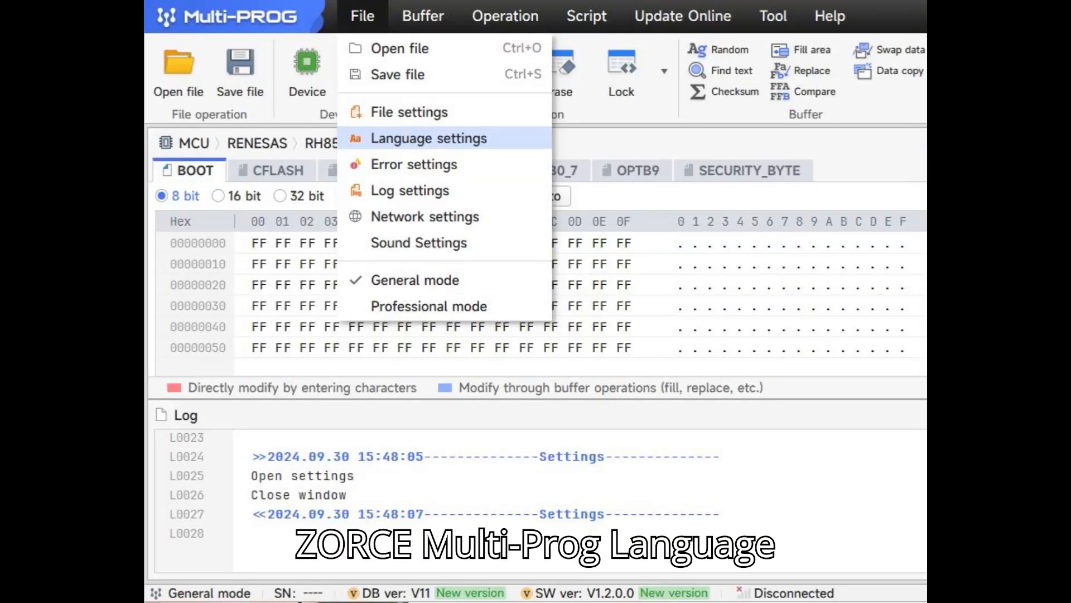
Go to the Language page of Multi-PROG's Settings dialog to choose the interface language.
{"action": "left_click", "coordinate": [428, 138]}
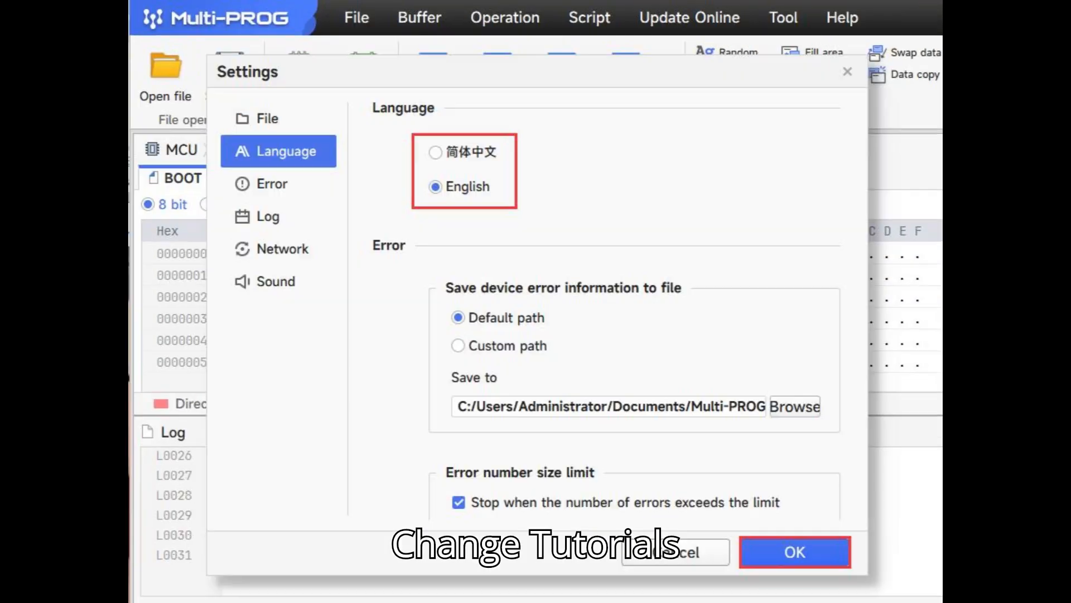